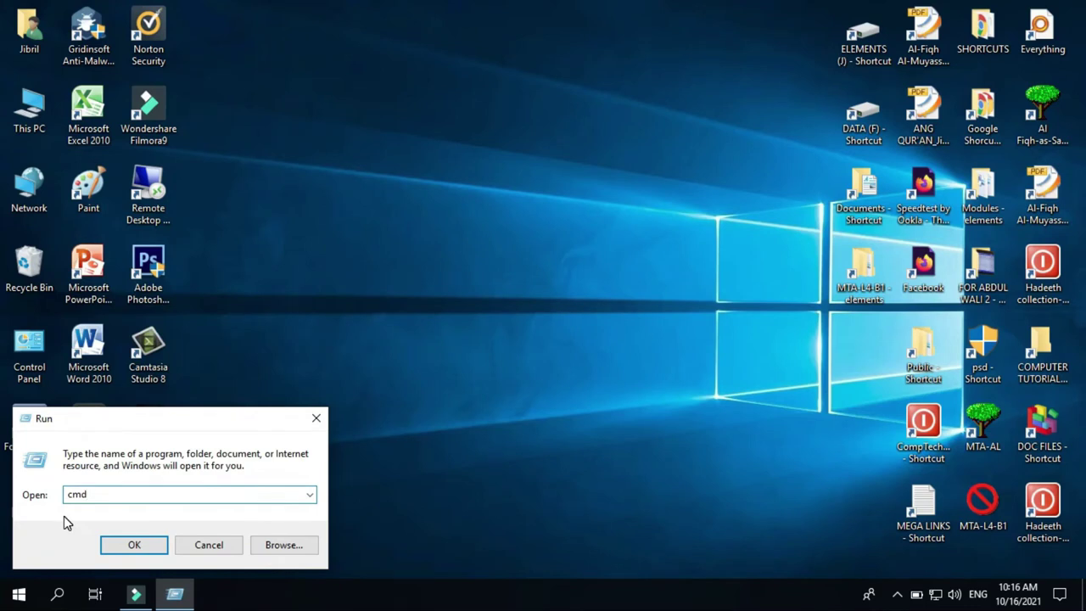
Step: Run cmd from the Run dialog's Open field to start a Command Prompt
key(BackSpace)
key(BackSpace)
key(BackSpace)
text(c)
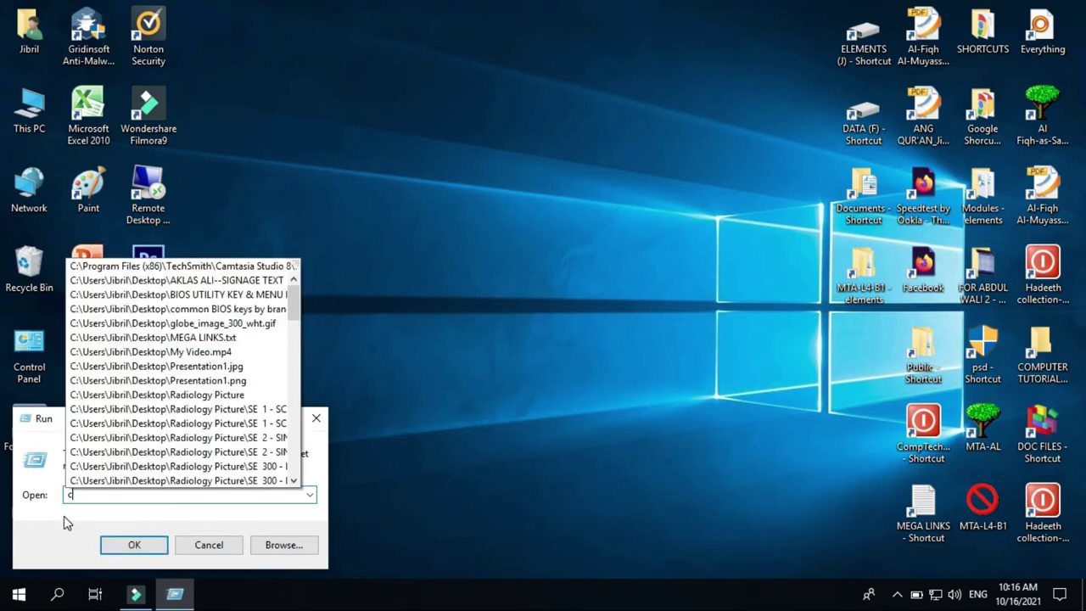
text(l)
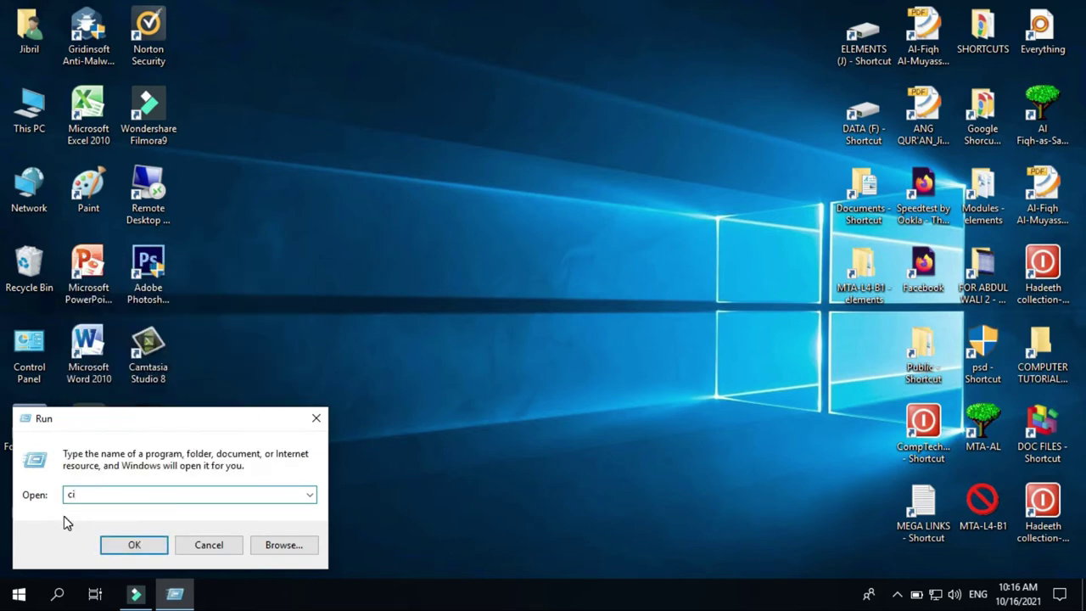
key(BackSpace)
text(ommand)
key(BackSpace)
key(BackSpace)
key(BackSpace)
key(BackSpace)
key(BackSpace)
key(BackSpace)
key(BackSpace)
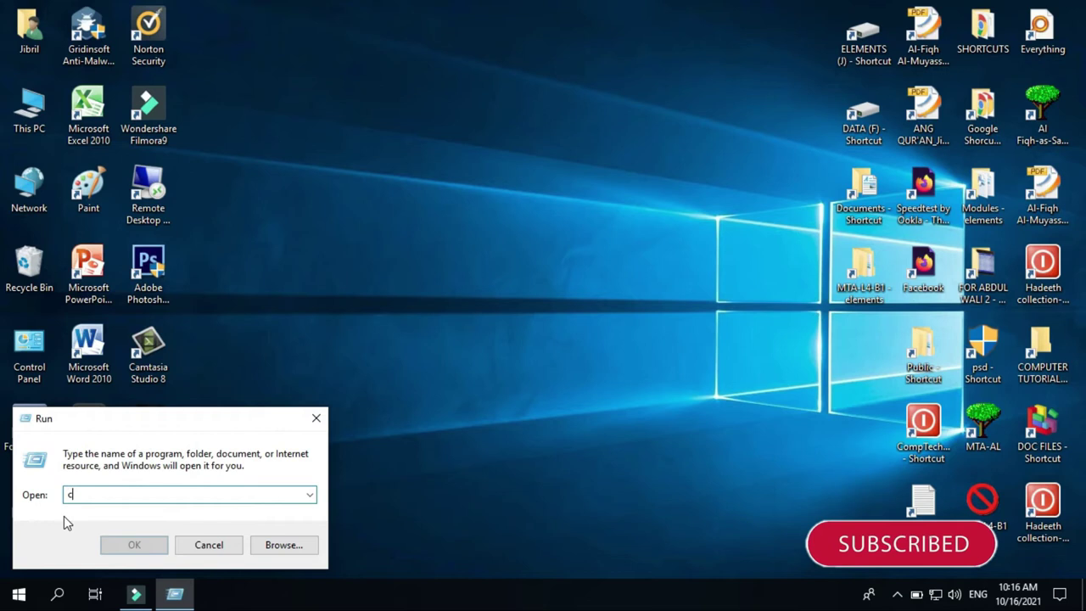
text(cm)
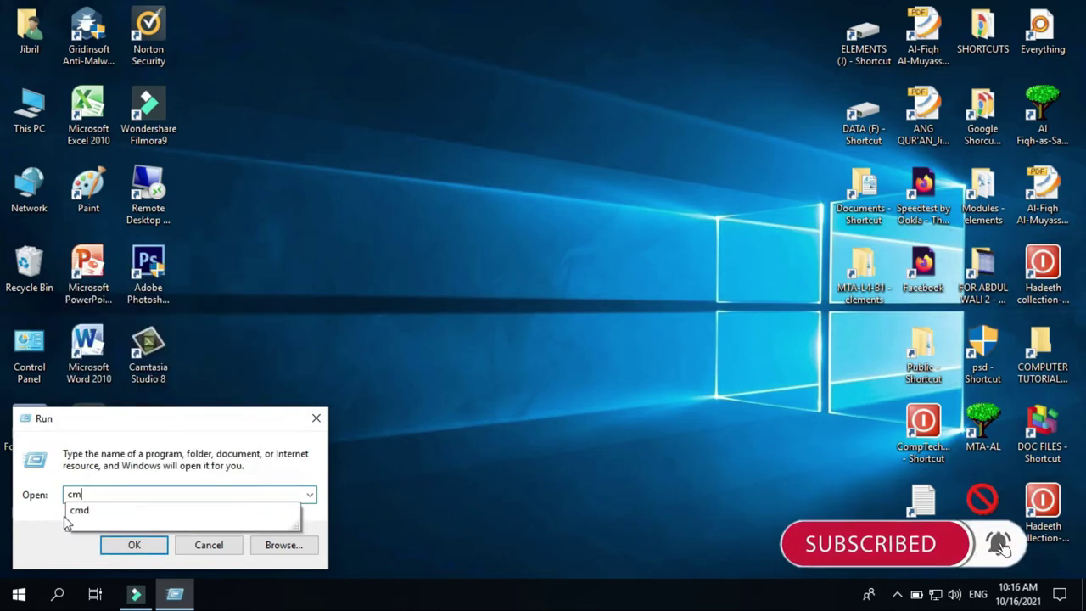
text(d)
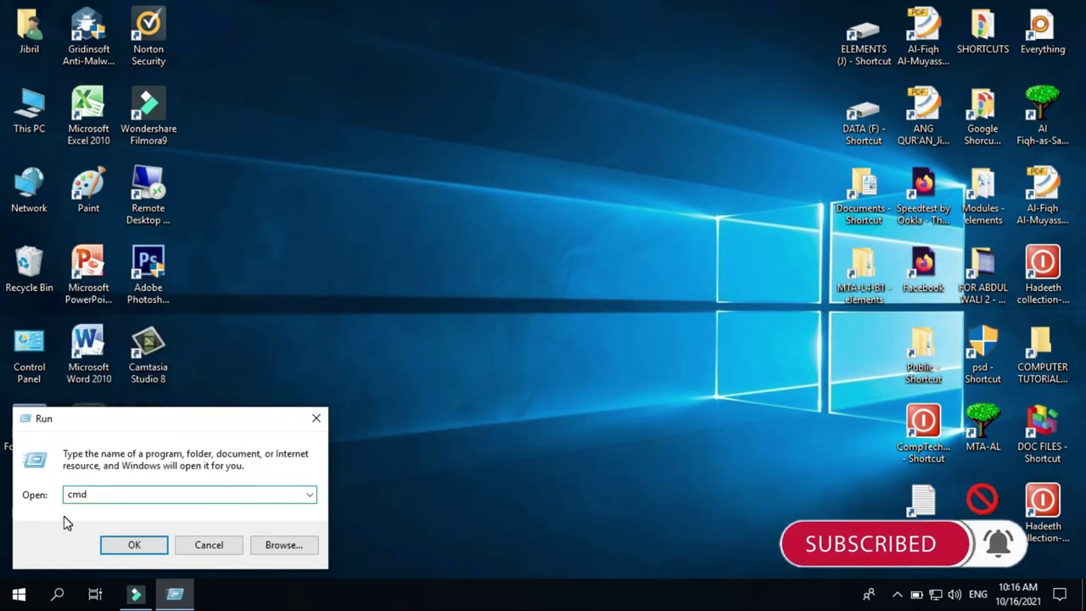
key(Return)
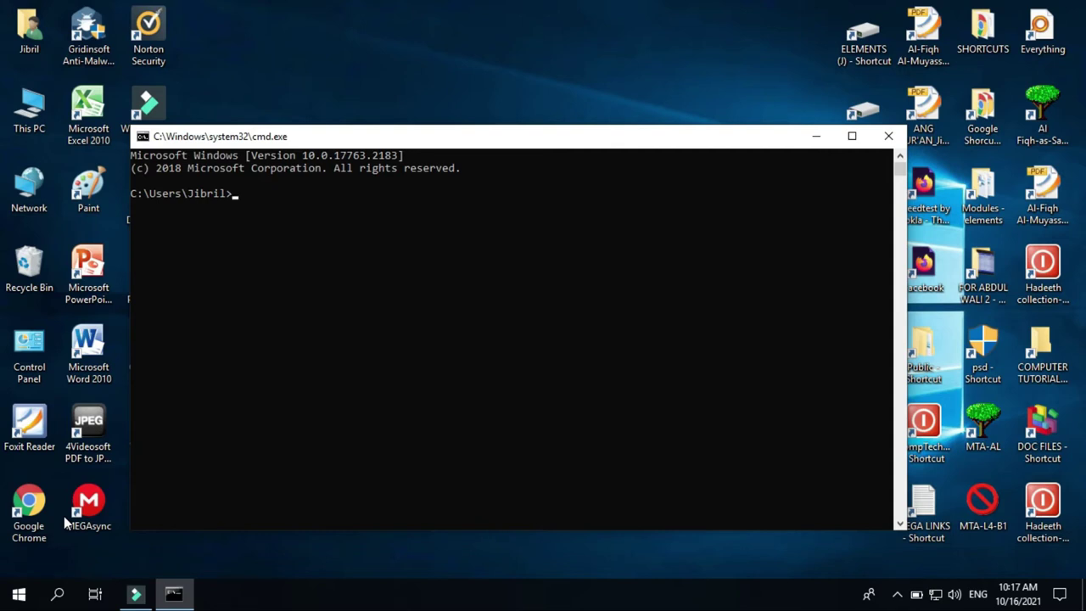
Step: Run ipconfig at the prompt to show the network configuration
text(ipconfig)
key(Return)
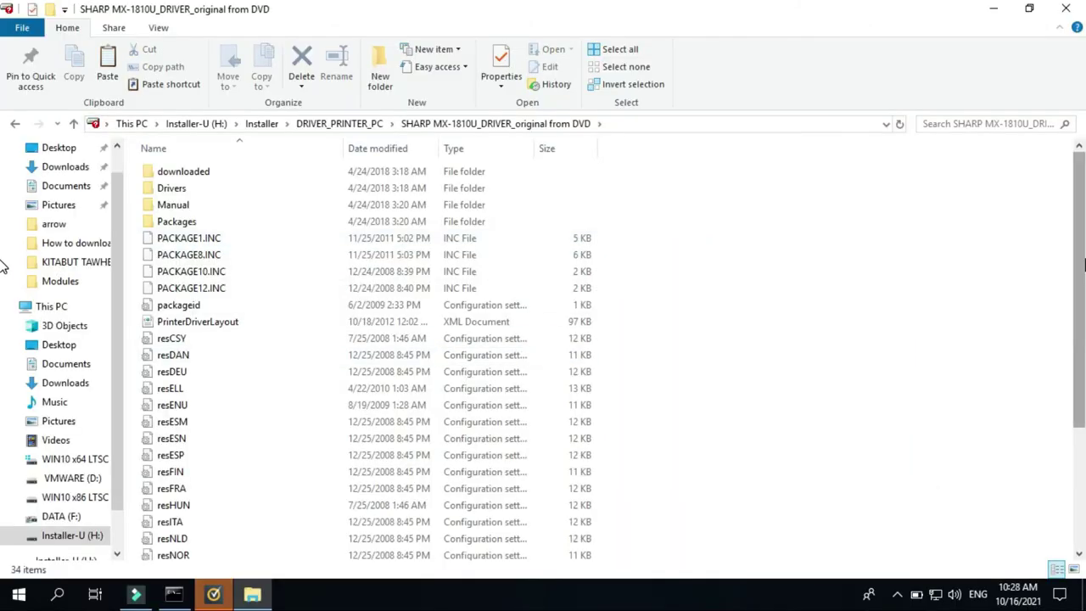
Step: Run the SHARP Setup, accept the license, skip the readme and choose Printer Driver
scroll(178, 533, down, 4)
double_click(178, 533)
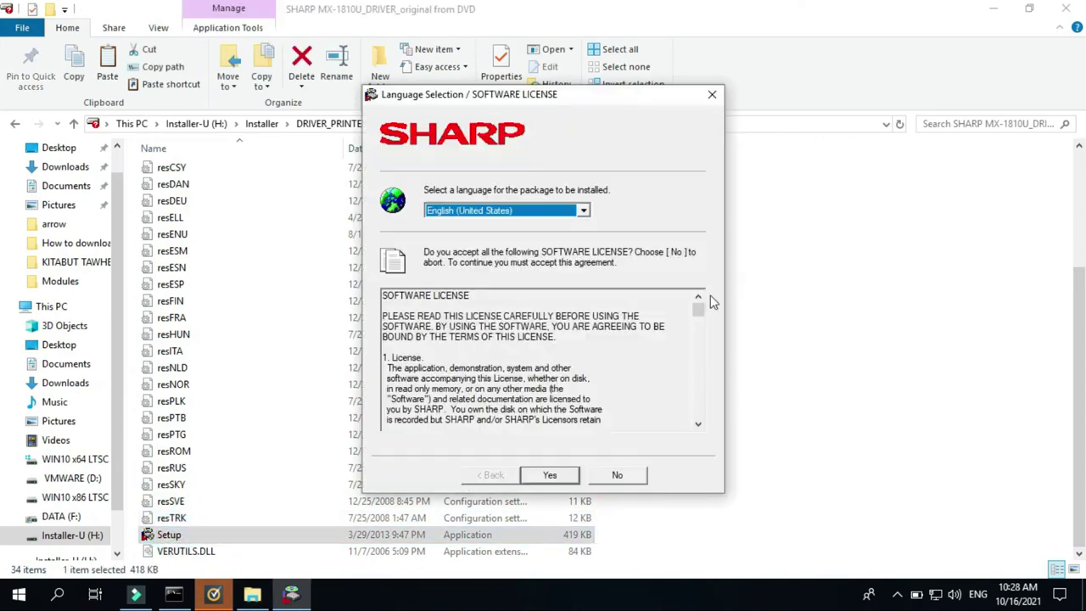
click(548, 479)
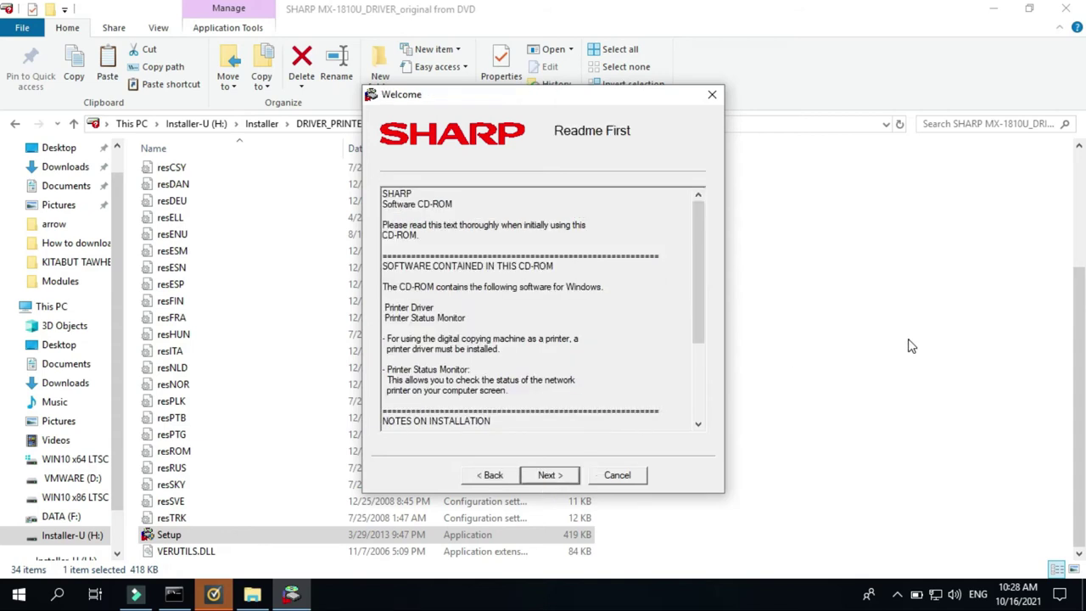
click(1066, 8)
click(550, 475)
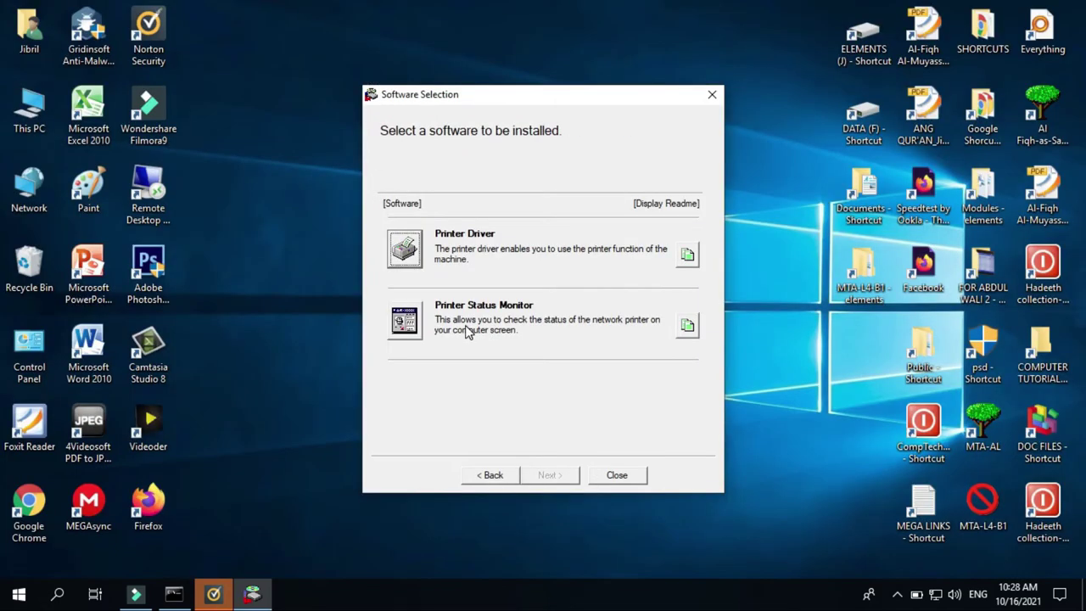
click(414, 249)
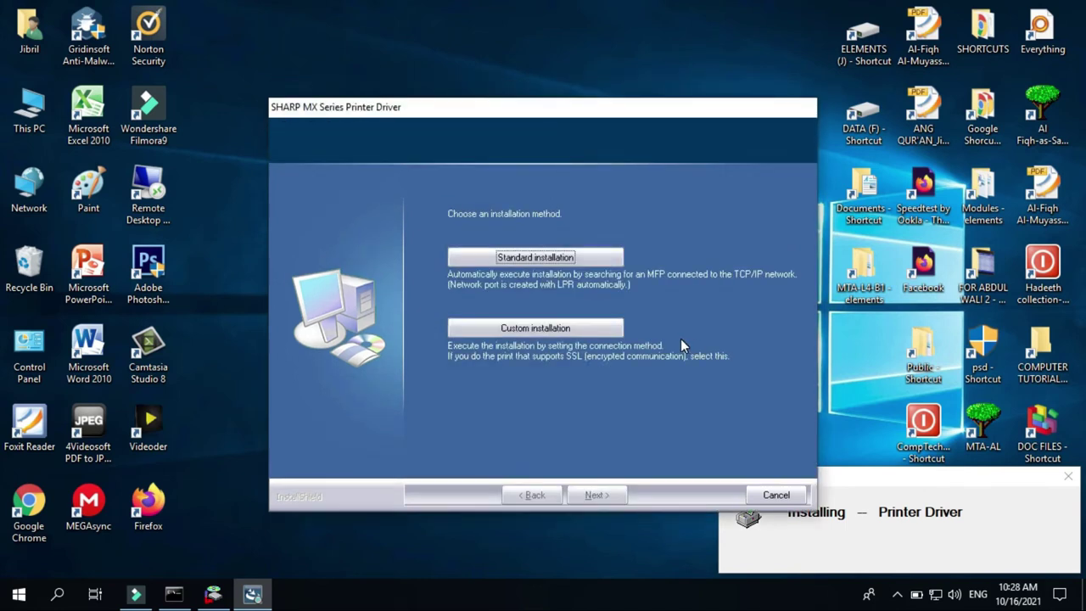
Step: Choose Custom installation with LPR Direct Print (Auto Search) by IP address and search for printers
click(547, 326)
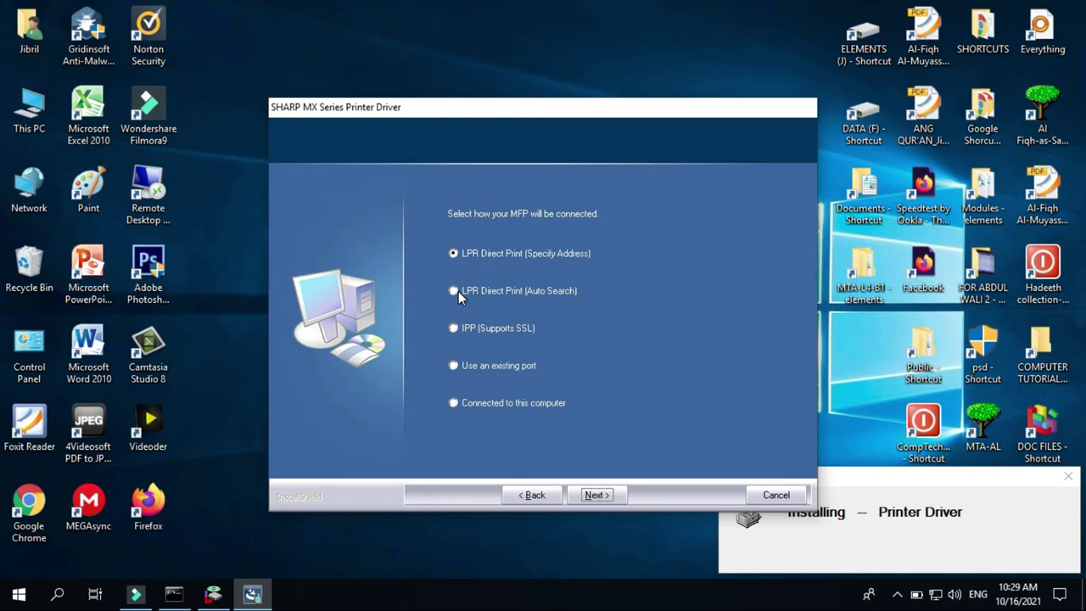
click(459, 291)
click(595, 495)
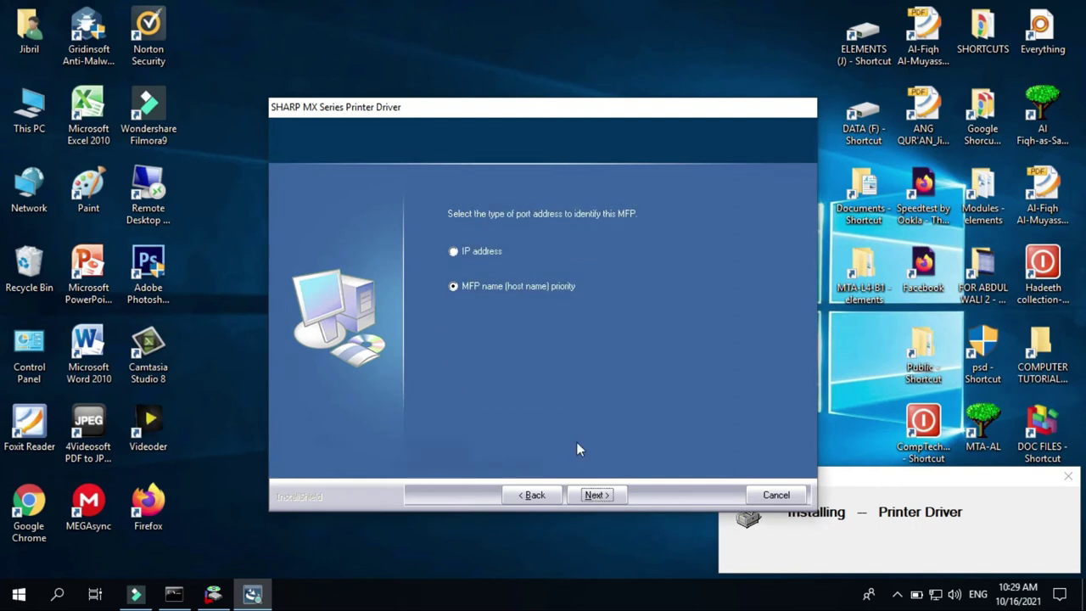
click(454, 252)
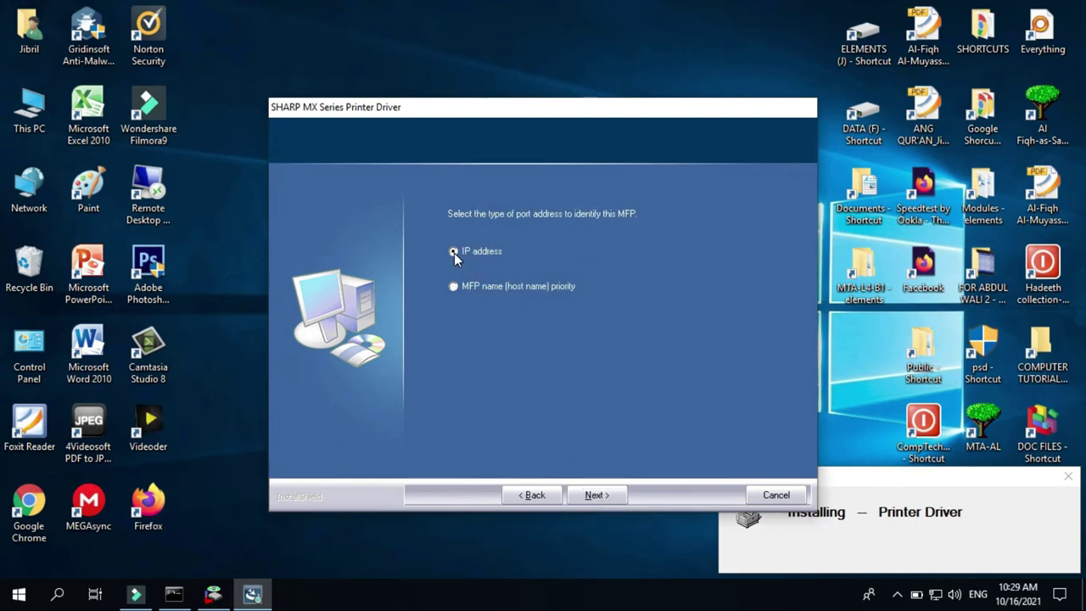
click(600, 495)
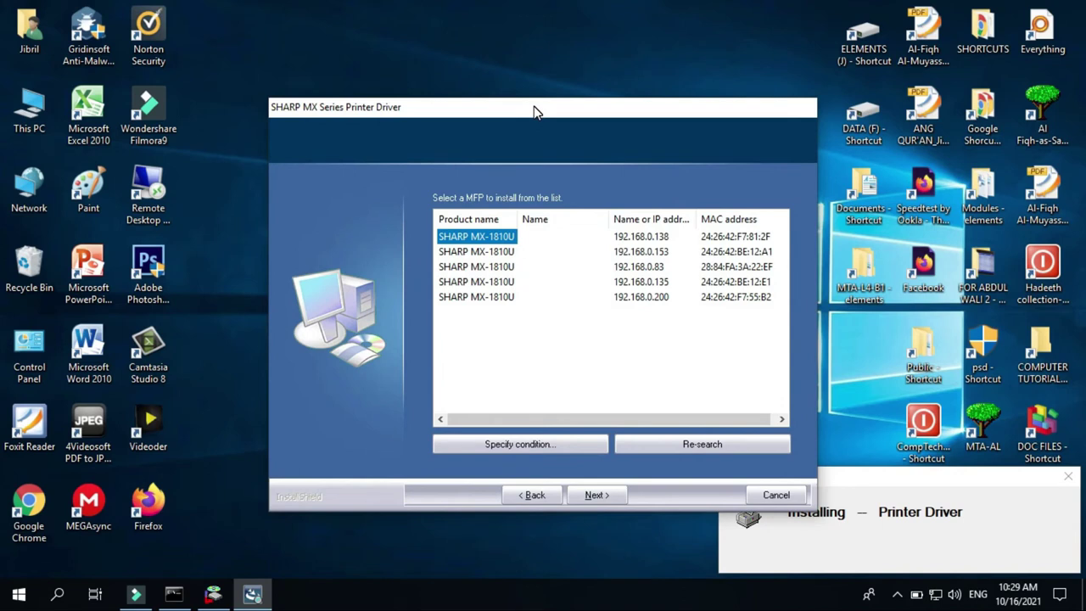
Step: Select the SHARP MX-1810U at 192.168.0.153 from the five detected printers
key(Down)
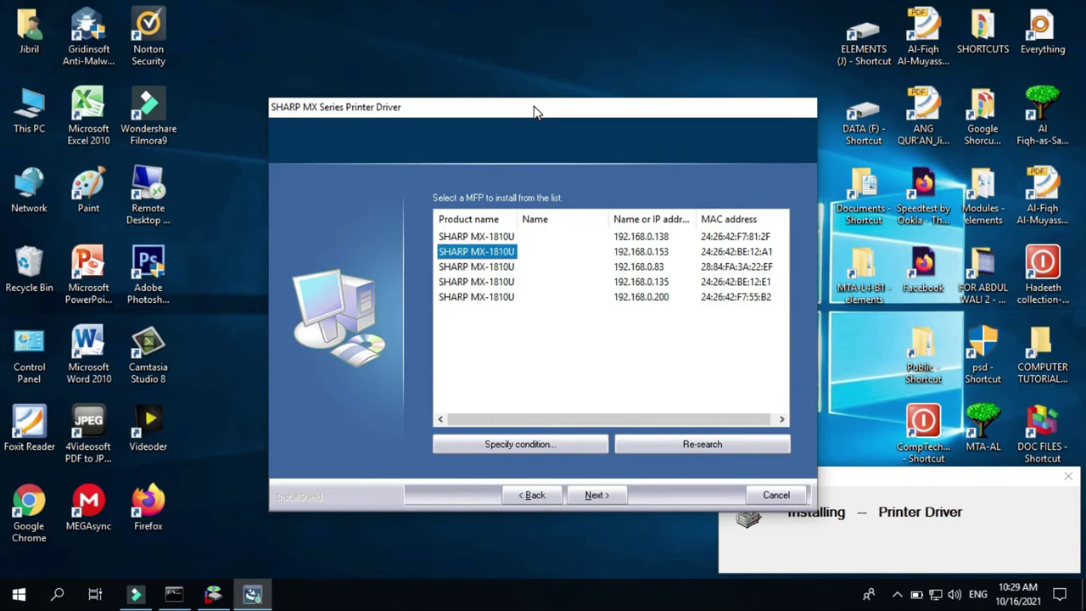
key(Up)
key(Down)
key(Up)
key(Down)
key(Down)
key(Down)
key(Down)
key(Up)
key(Up)
key(Up)
key(Up)
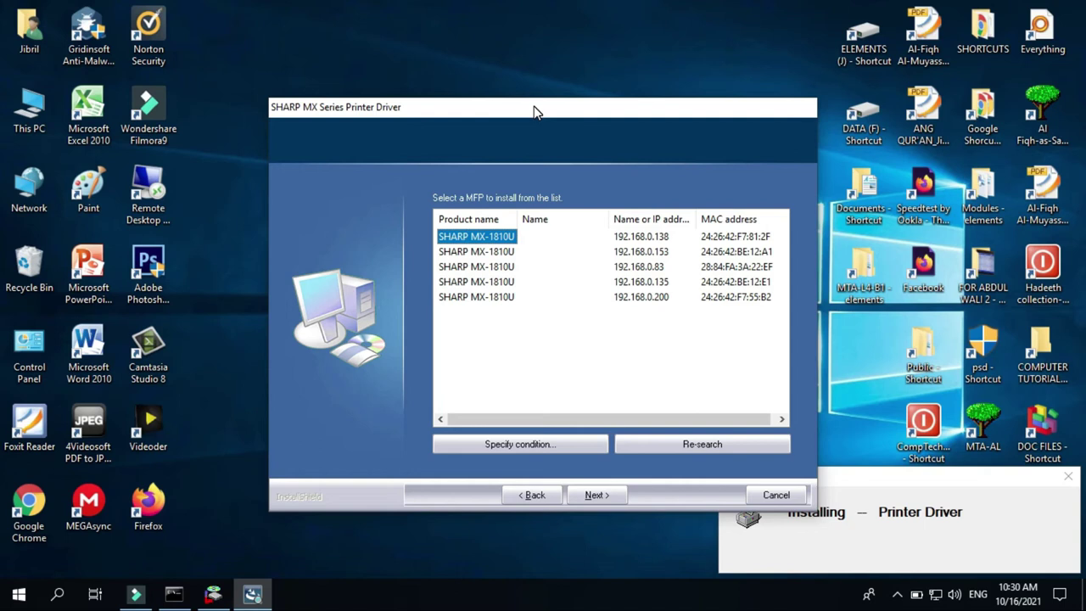
key(Down)
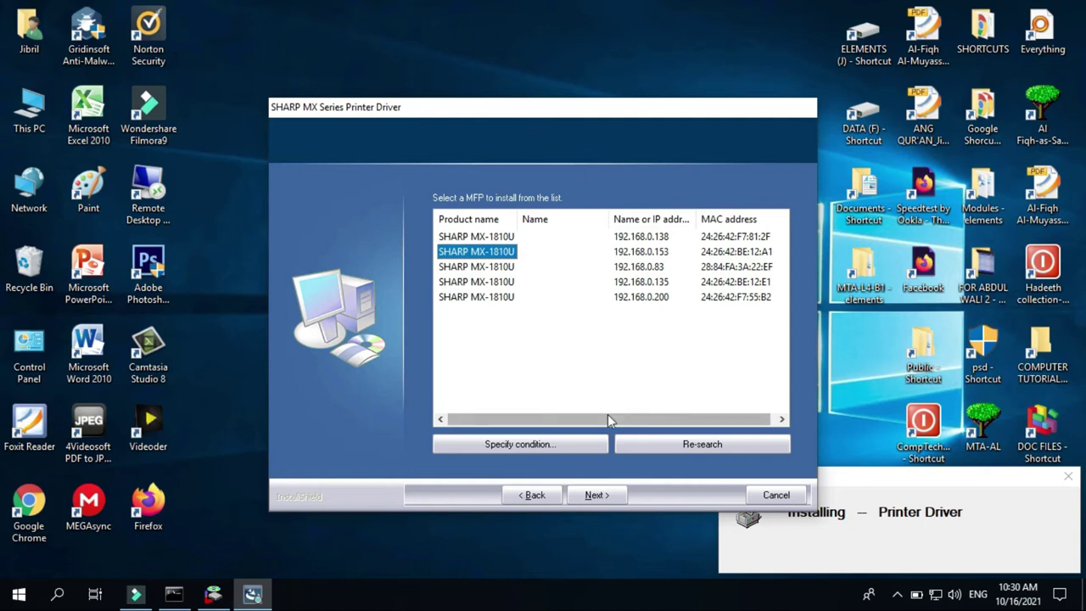
Step: Accept the printer details as default printer and name it 'SHARP MX-1810U-12 floor'
click(594, 496)
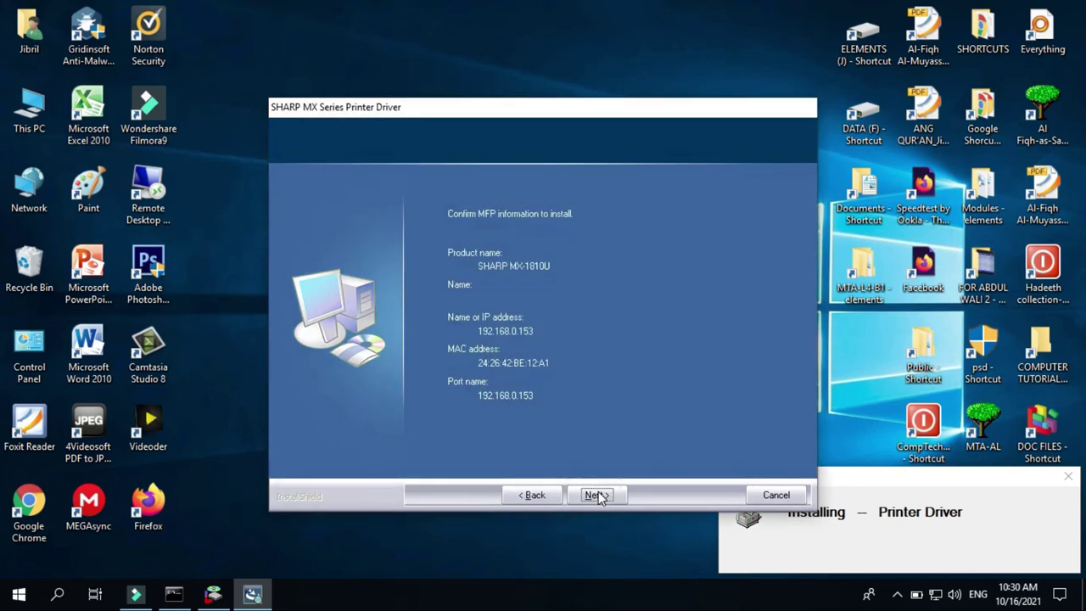
click(596, 496)
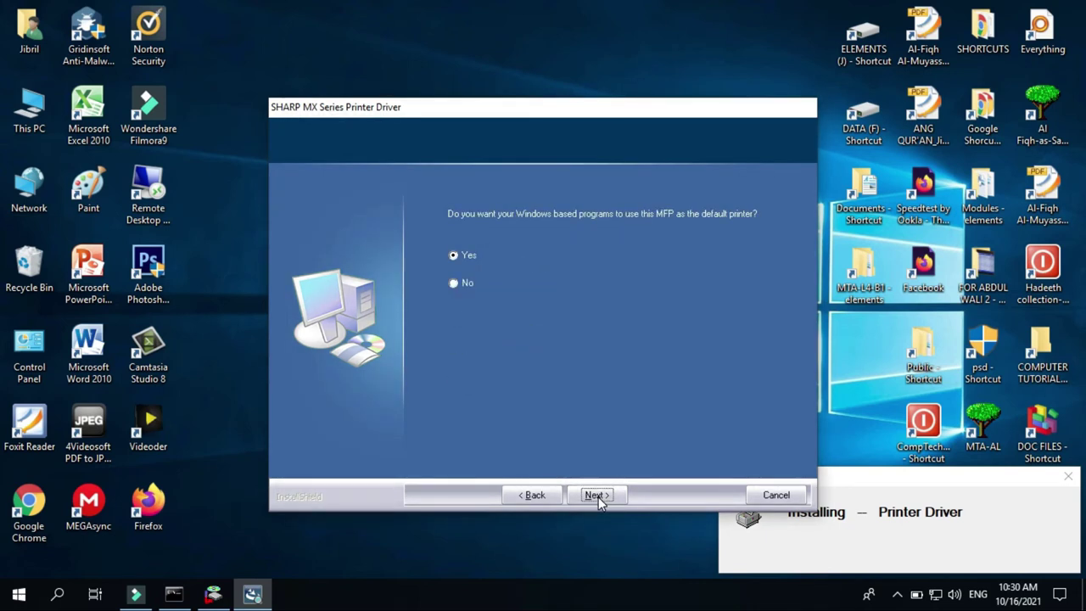
click(598, 497)
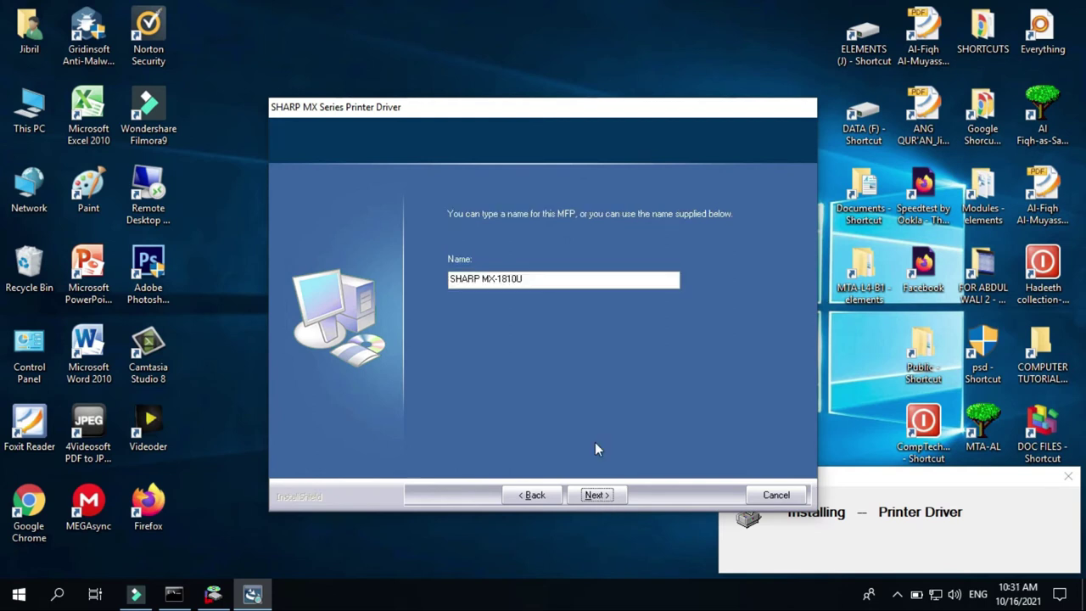
click(513, 280)
text(-)
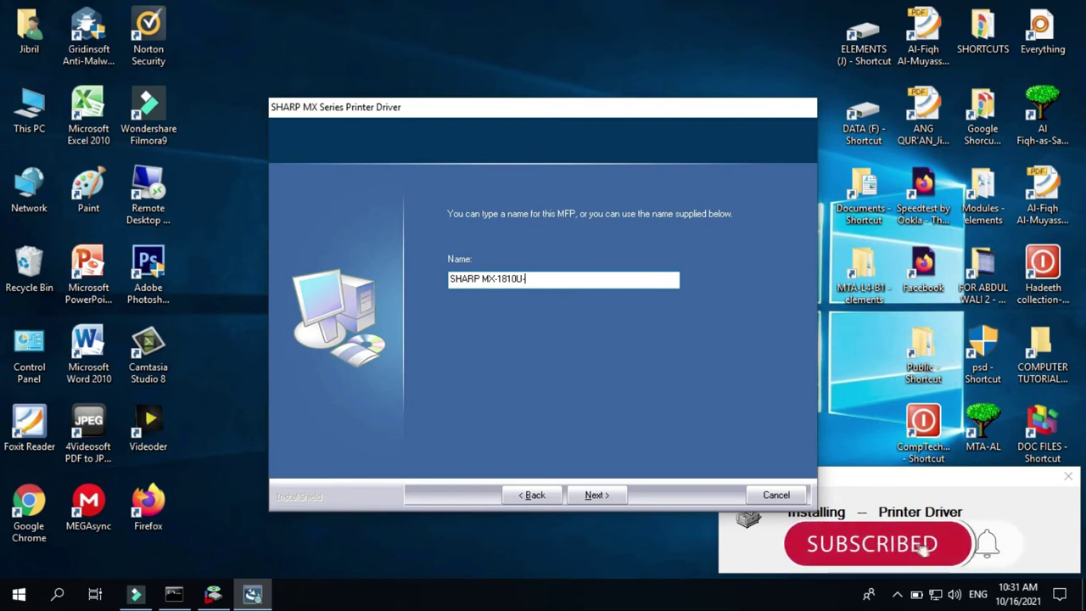
text(12 floor)
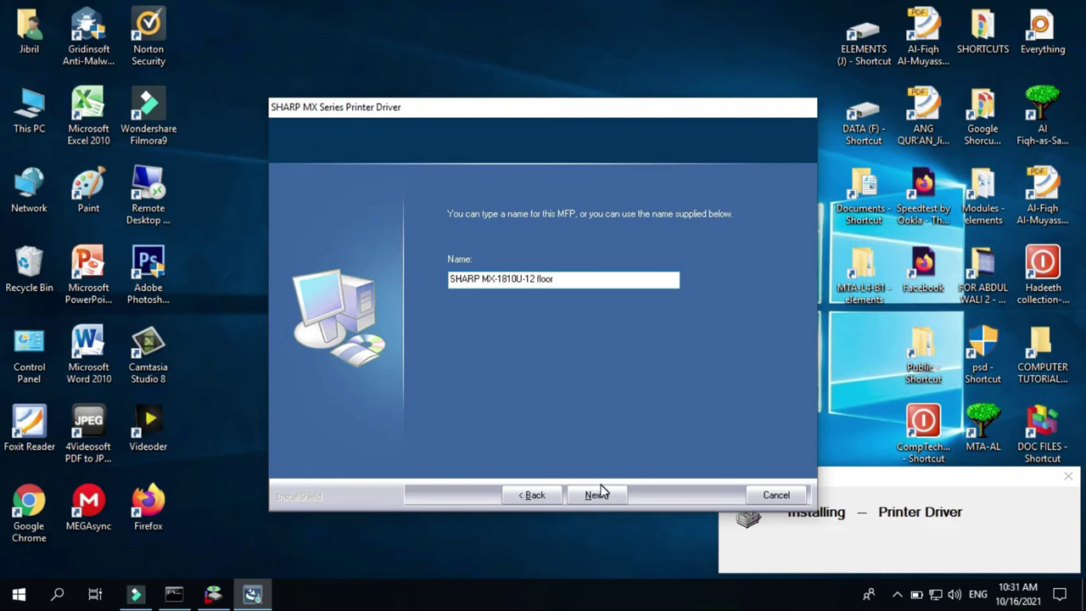
click(590, 500)
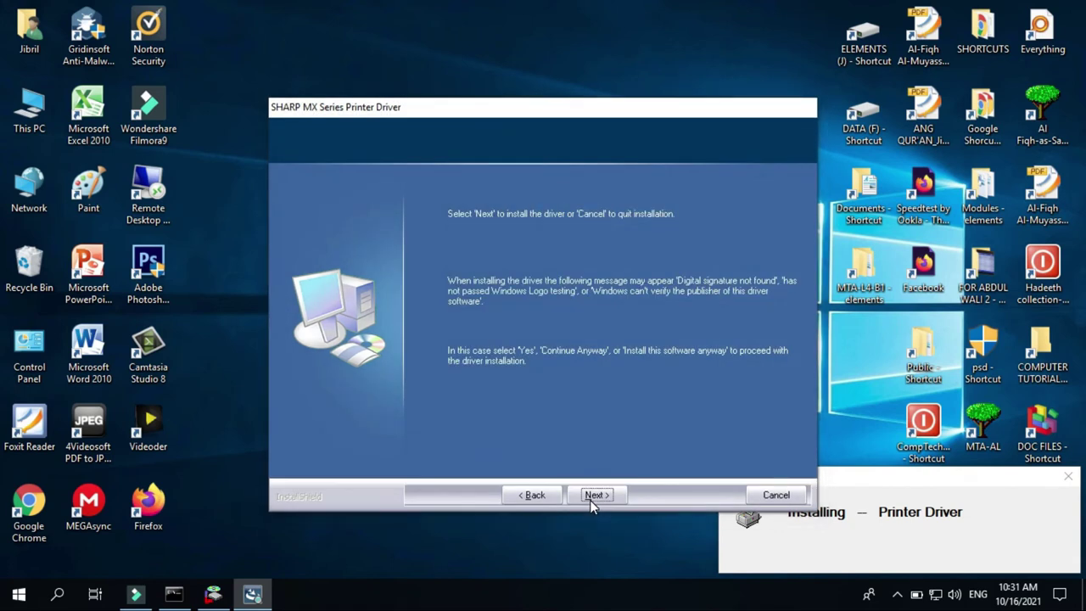
Step: Install the driver, close Software Selection and decline the Windows restart
click(591, 499)
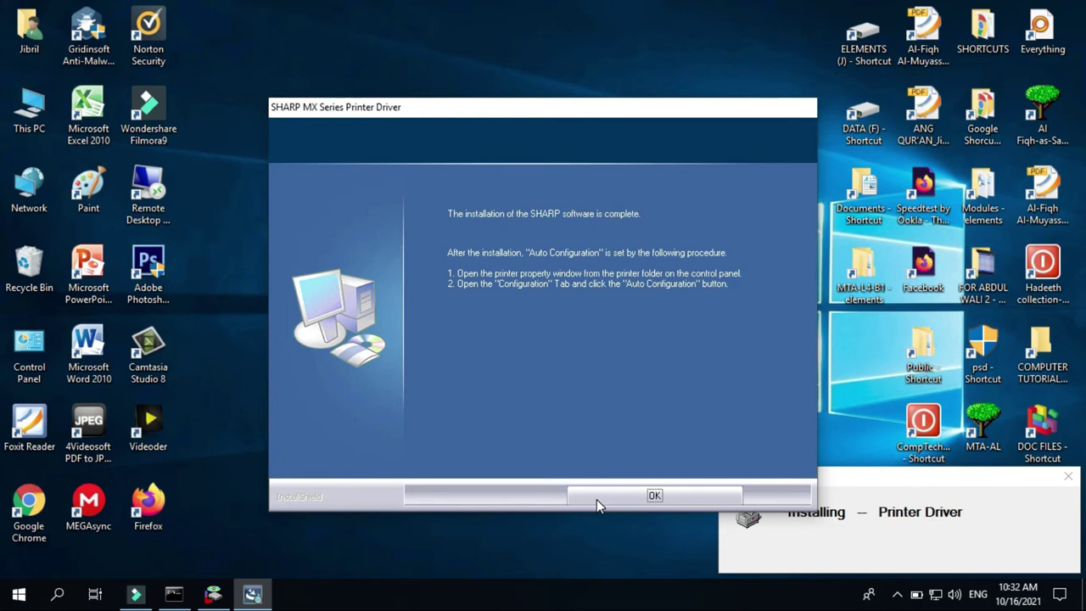
click(643, 490)
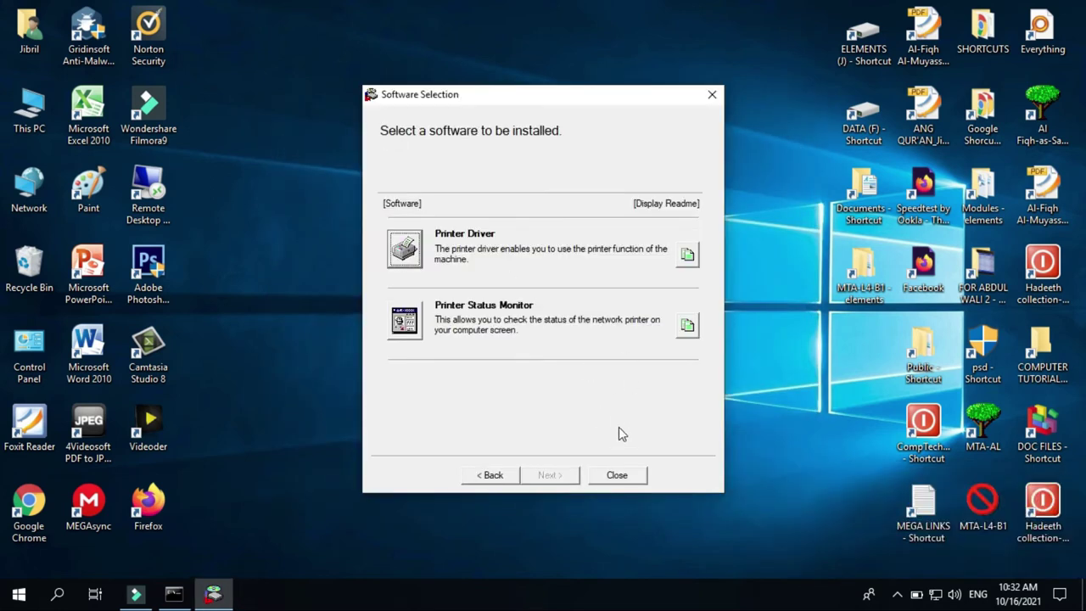
click(618, 476)
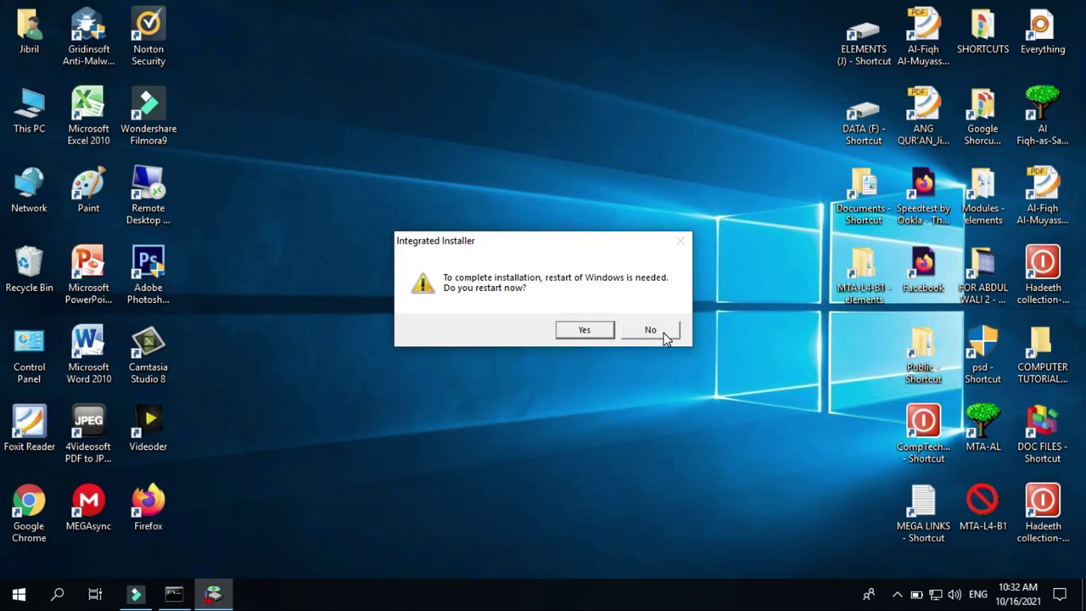
click(650, 331)
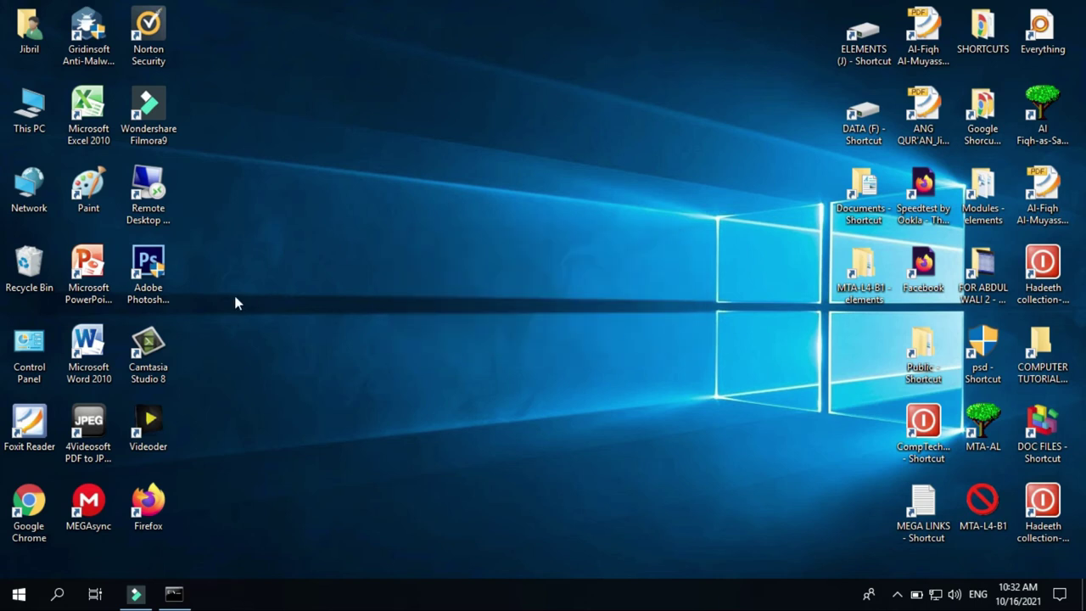
Step: Open Control Panel's Devices and Printers and select SHARP MX-1810U-12 floor
double_click(24, 361)
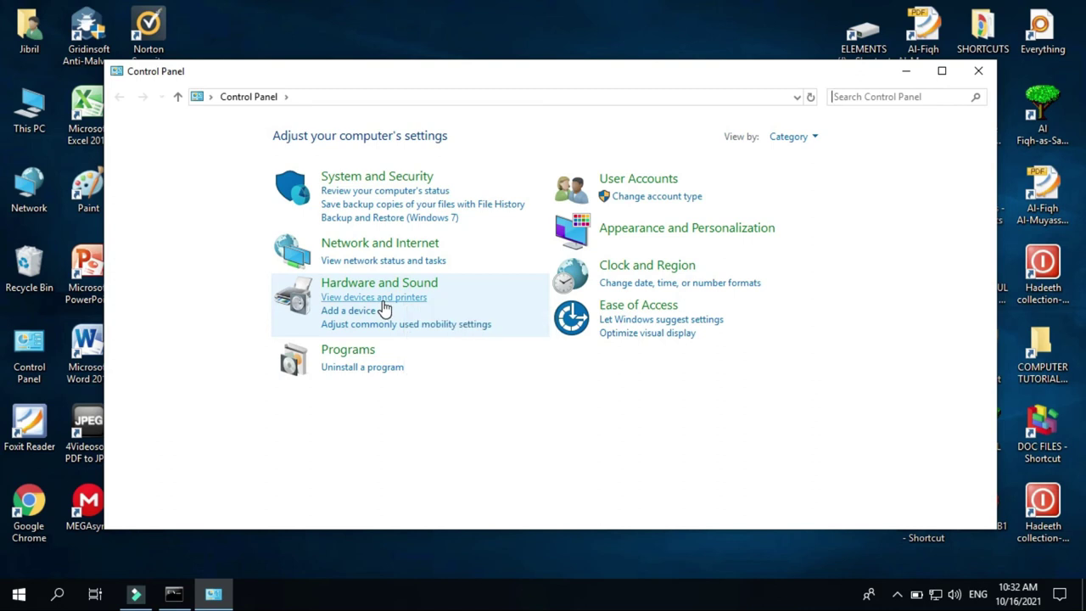
click(381, 299)
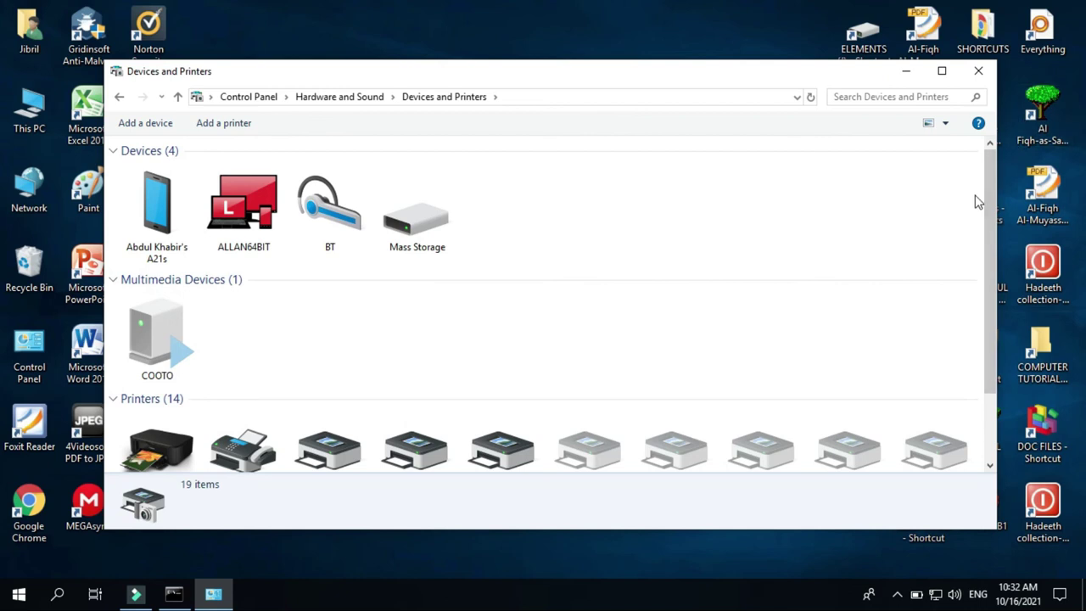
drag(988, 201, 979, 388)
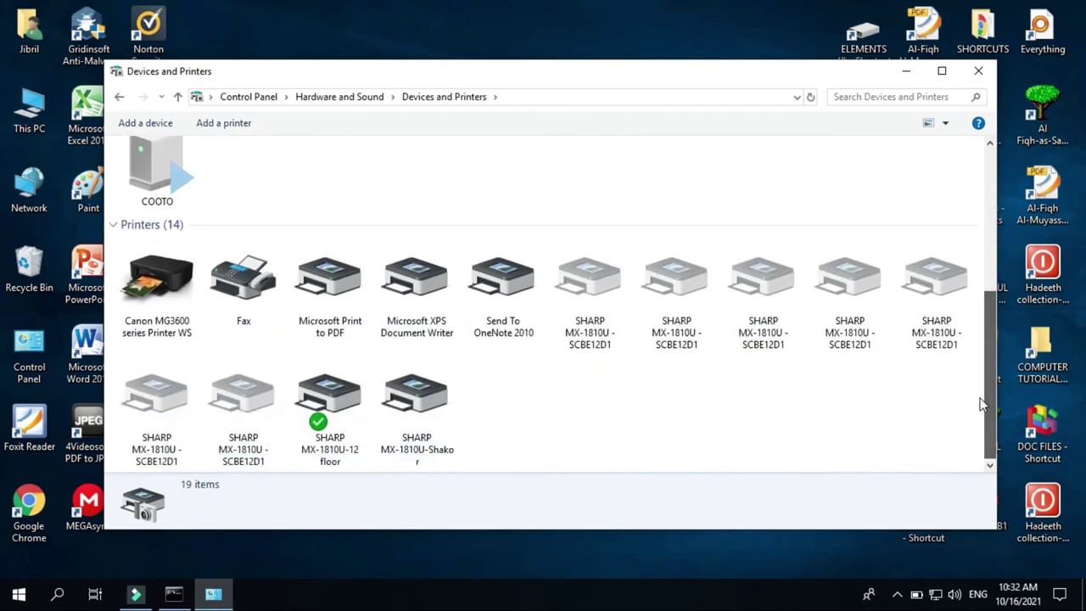
click(321, 423)
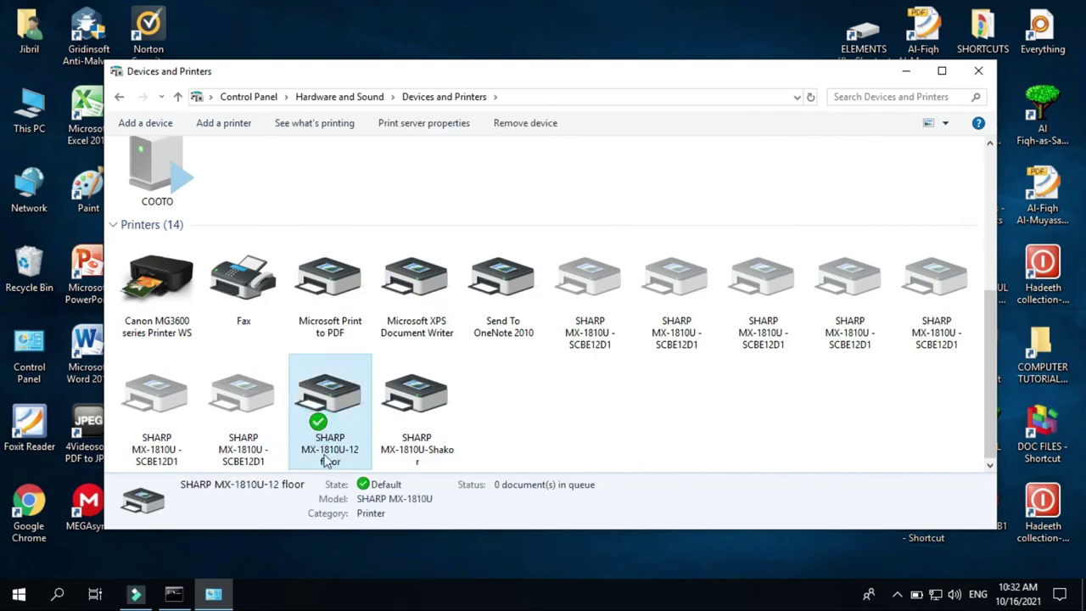
mouse_move(331, 399)
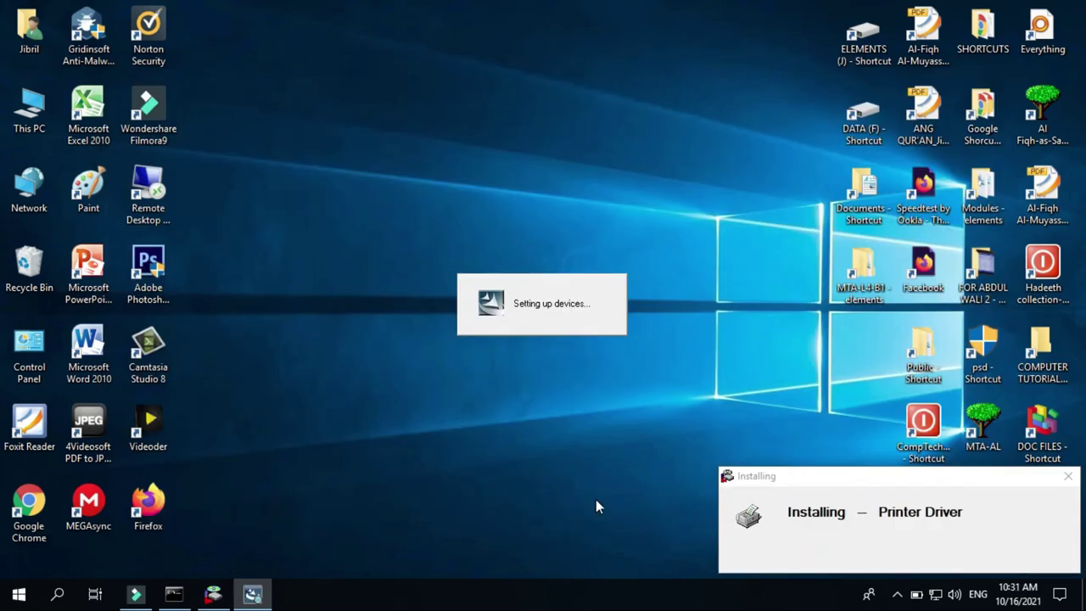
Step: In the printer's Printing Preferences, set Paper Size to A4, apply and confirm
right_click(343, 412)
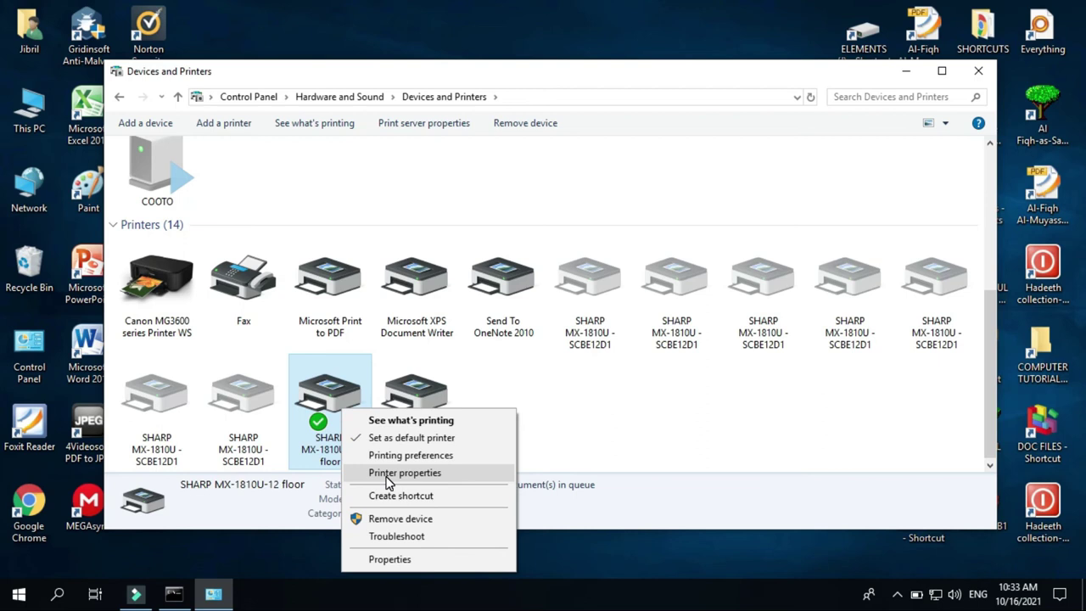
click(387, 481)
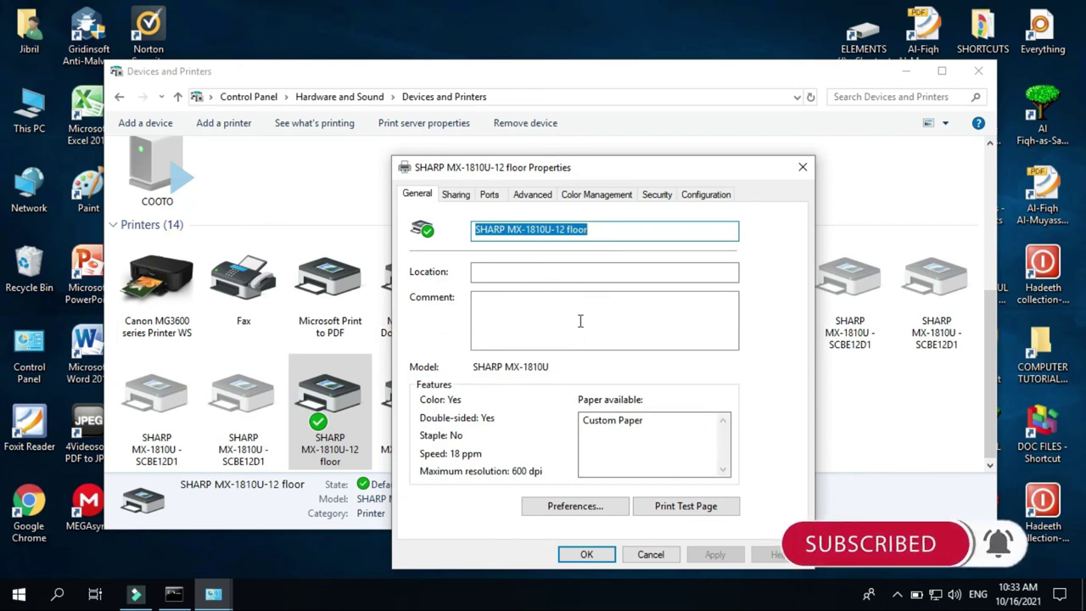
click(563, 512)
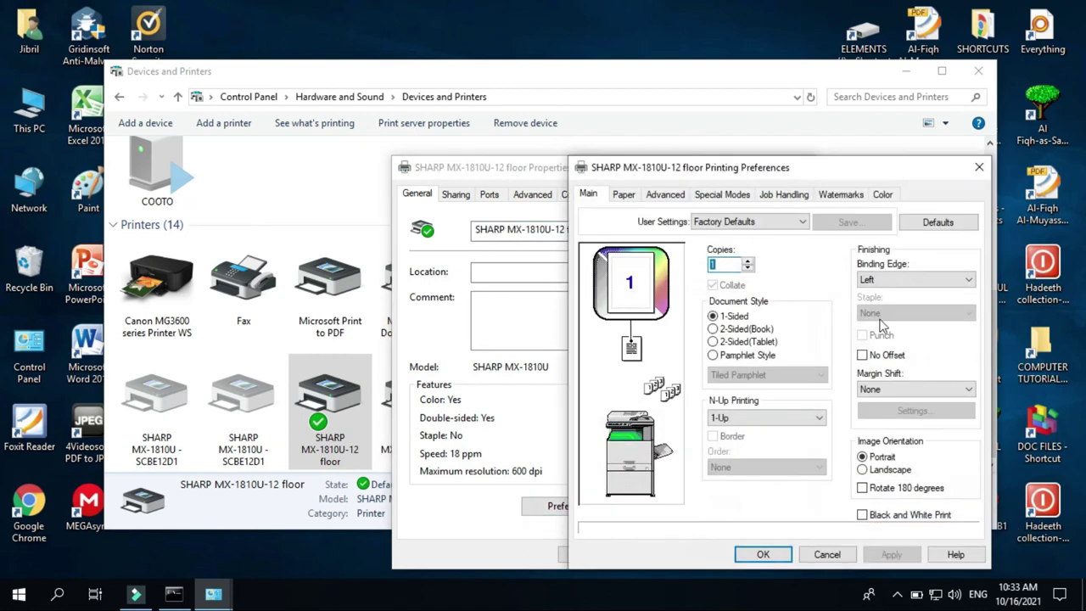
click(624, 195)
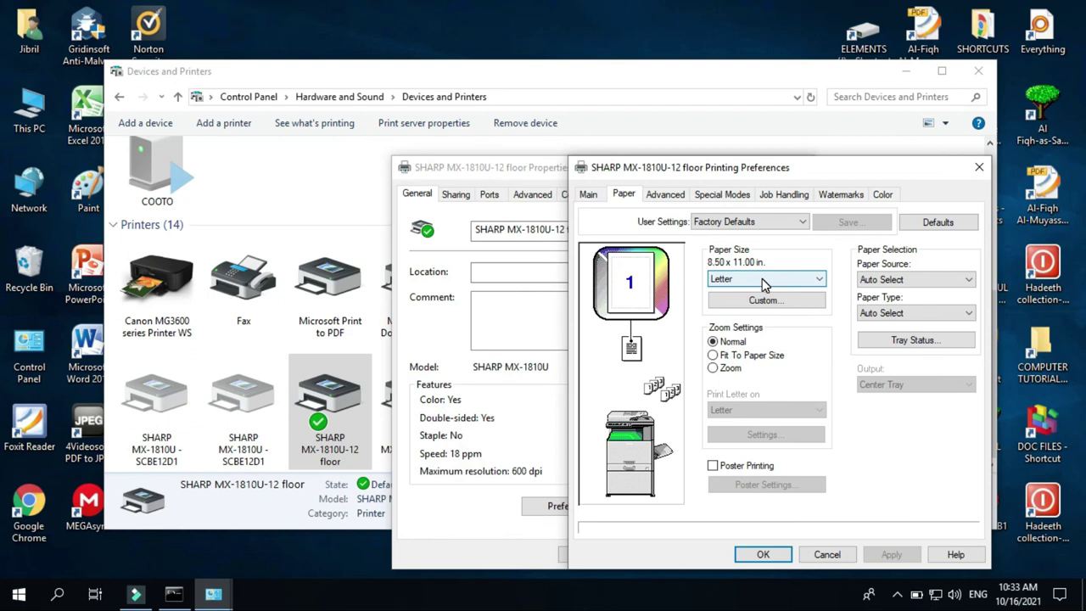
click(762, 279)
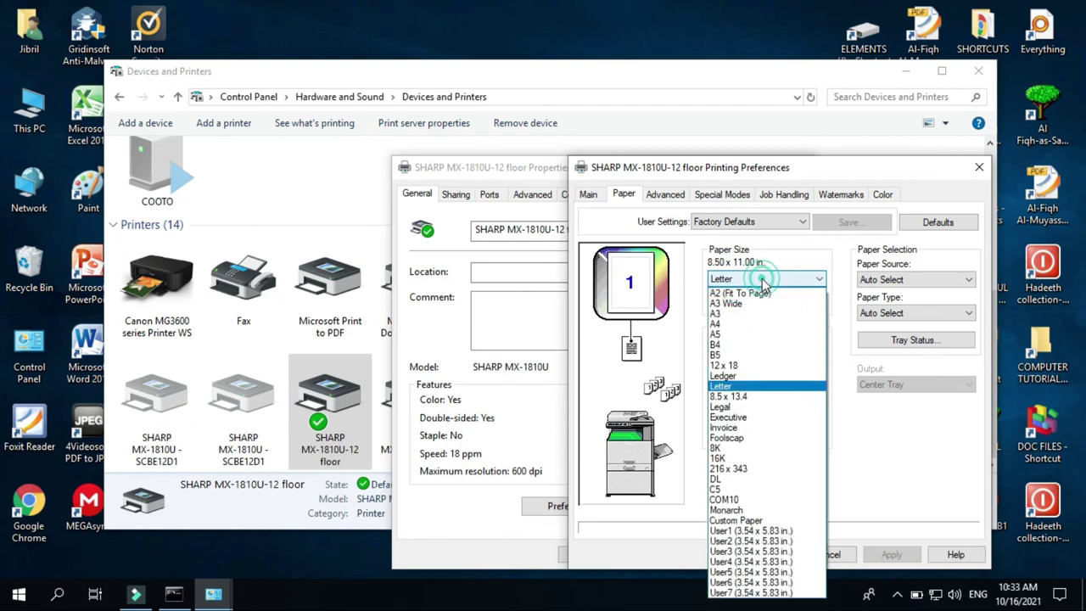
click(756, 325)
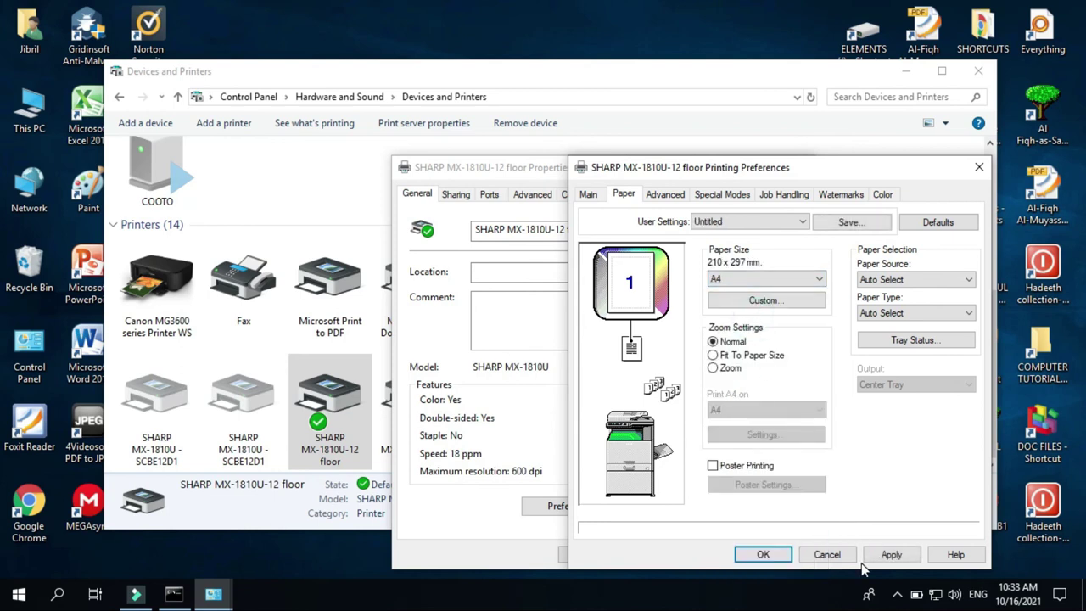
click(886, 555)
click(775, 556)
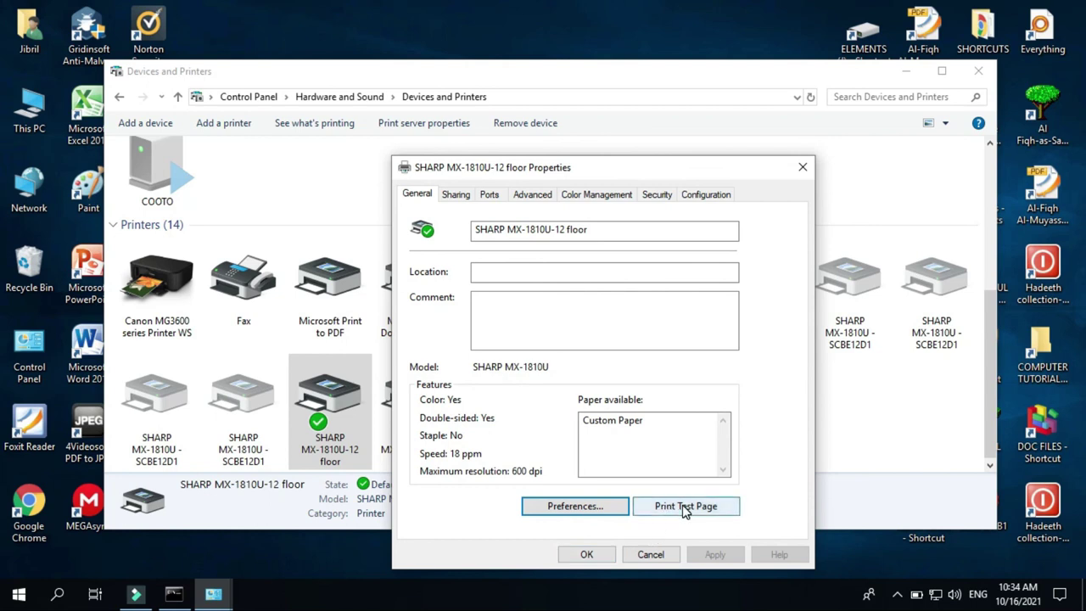
Step: Print a test page from the printer Properties dialog and close the confirmation
click(685, 507)
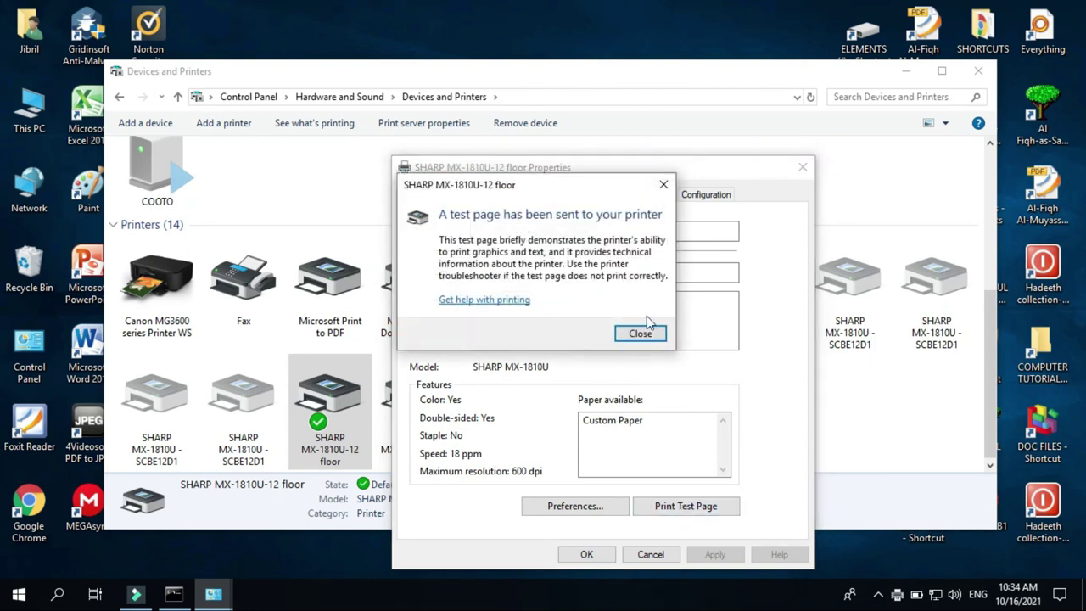
click(641, 332)
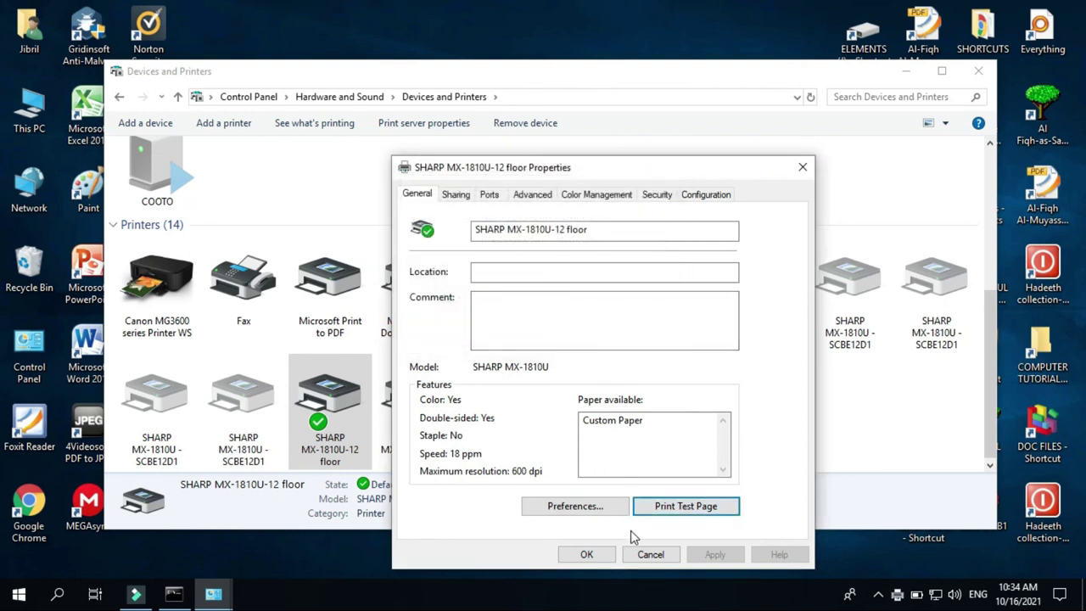